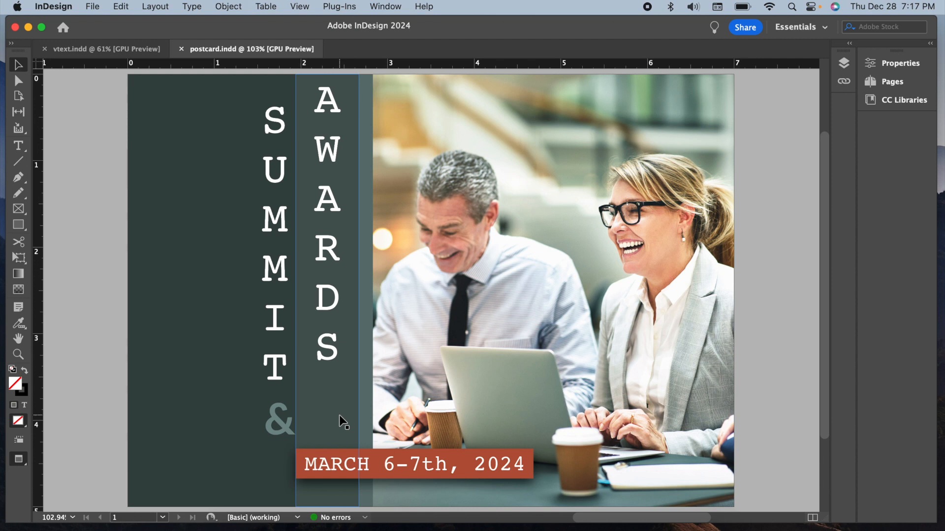
Draw a vertical line about 4.32 in long to the left of SUMMIT and add the path text LEADERSHIP along it.
click(22, 161)
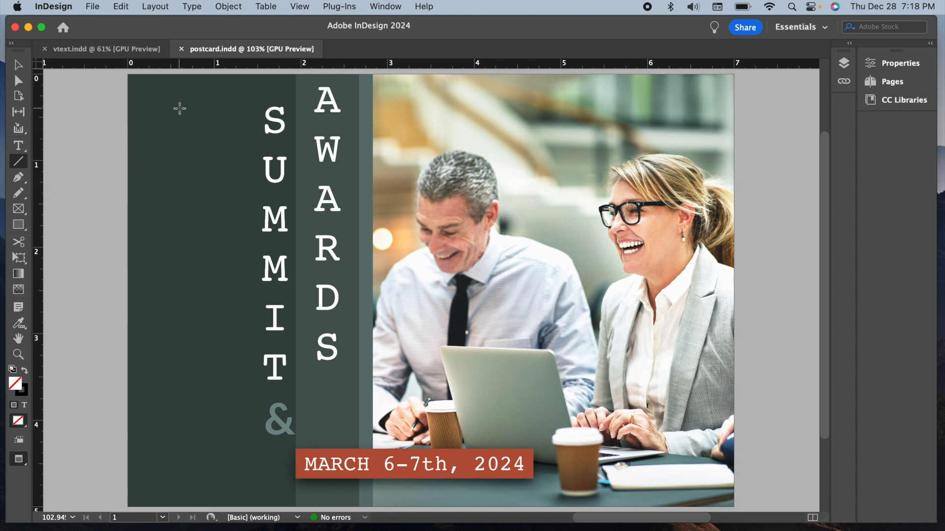
drag(179, 102, 192, 474)
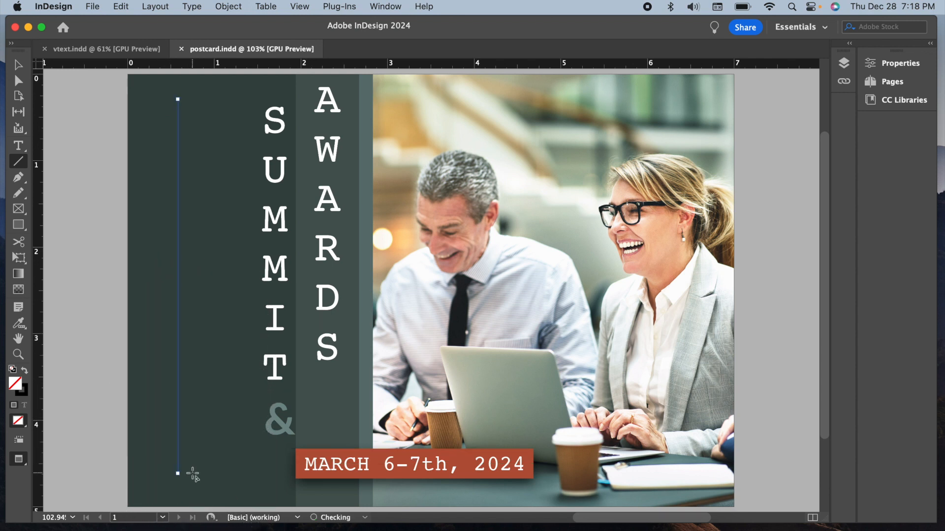
click(23, 147)
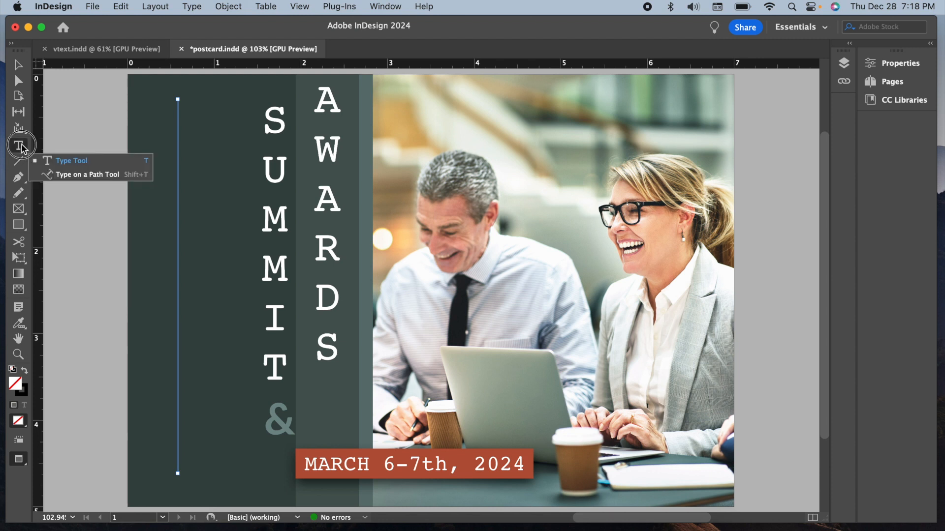
drag(21, 145, 96, 177)
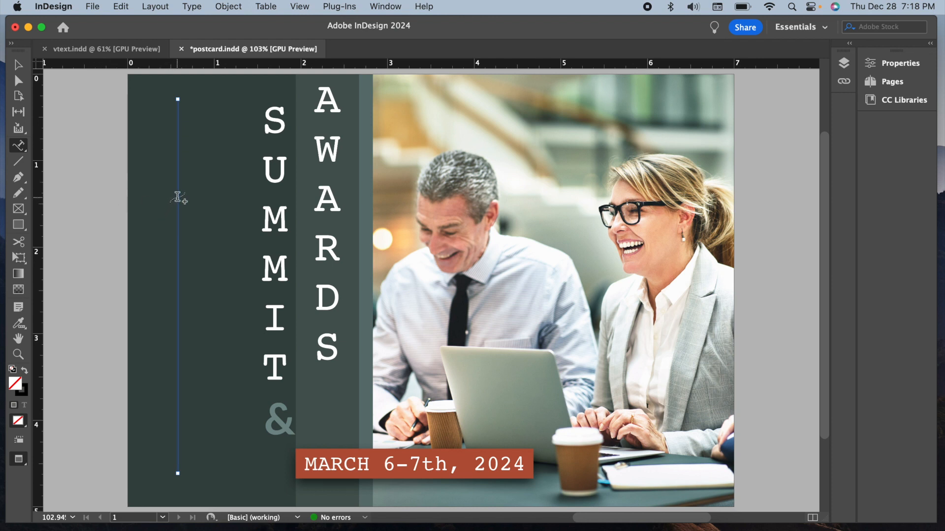
click(178, 193)
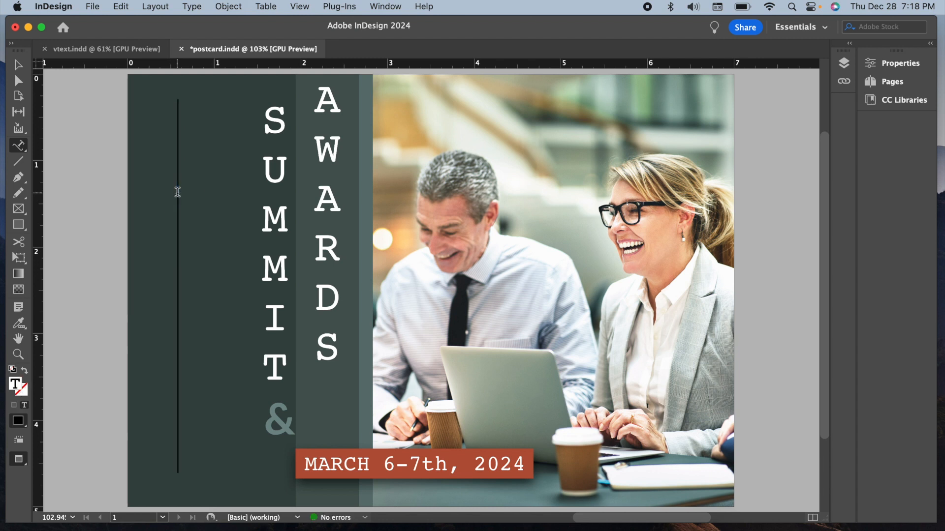
text(LEADERSHI)
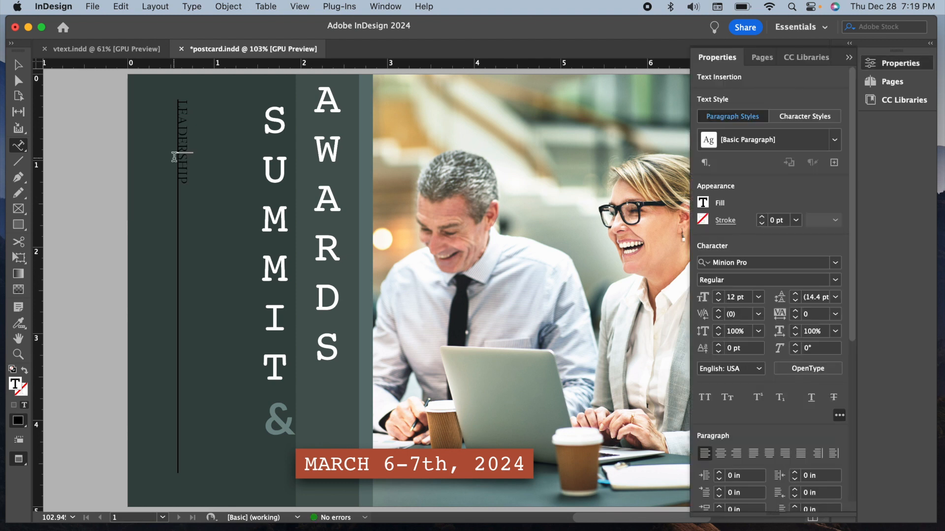
Set the font of the whole LEADERSHIP path text to Courier Bold.
double_click(182, 153)
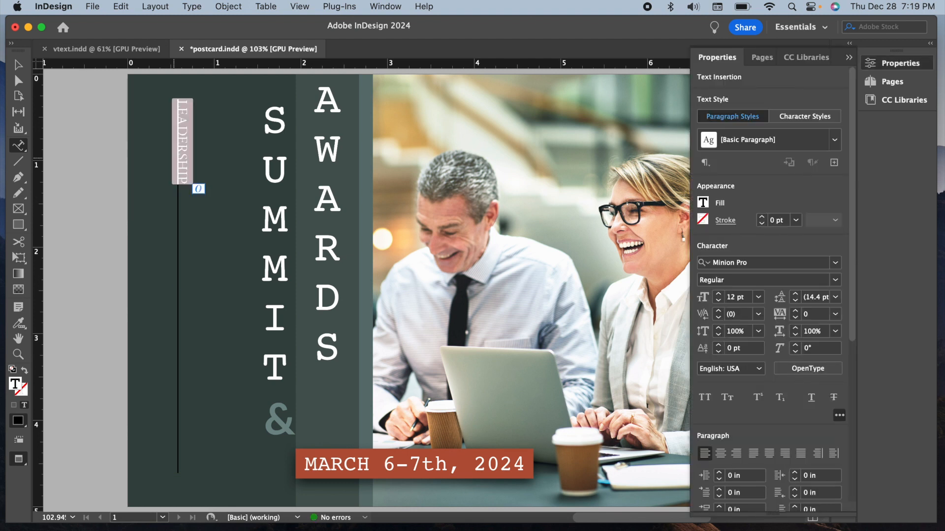
click(836, 264)
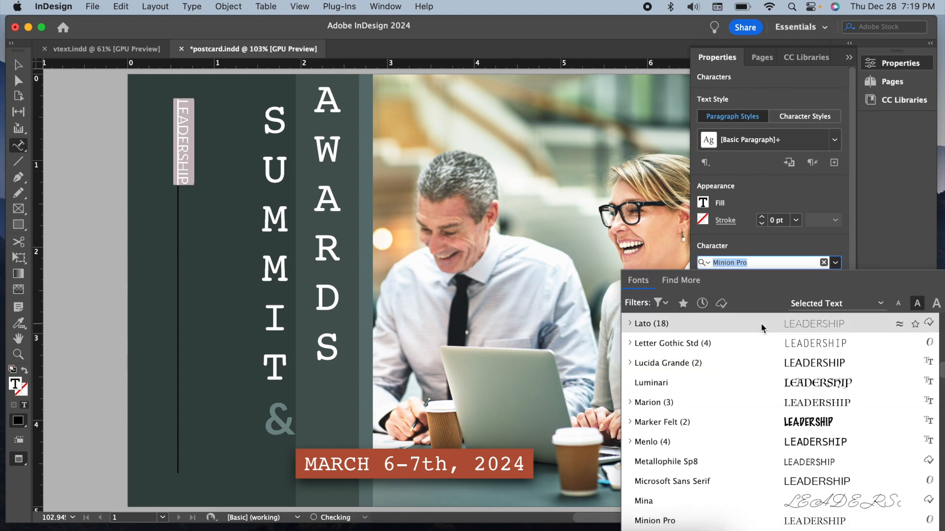
scroll(762, 328, up, 10)
scroll(762, 328, up, 15)
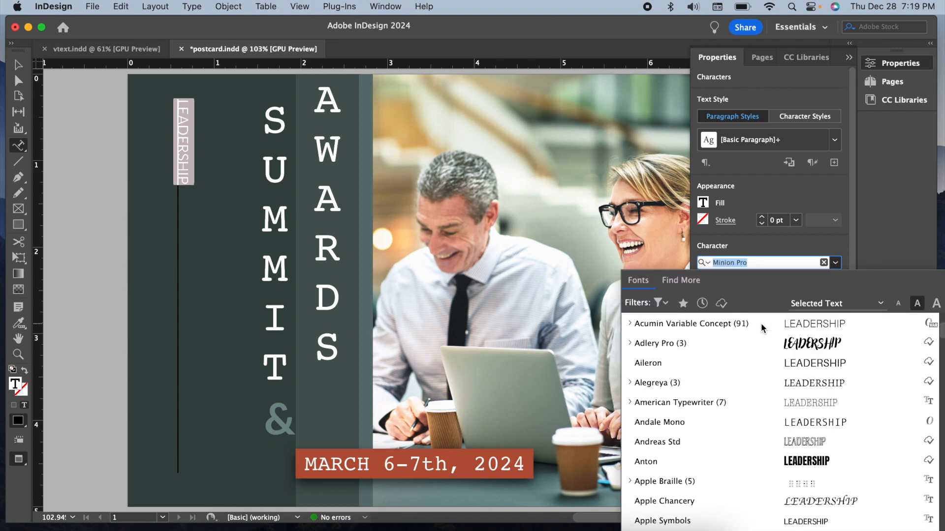
click(665, 324)
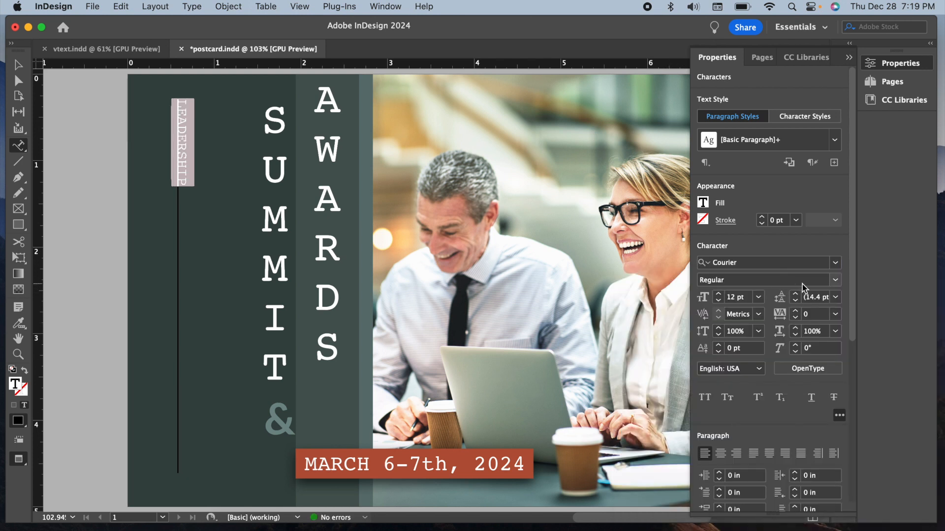
click(835, 281)
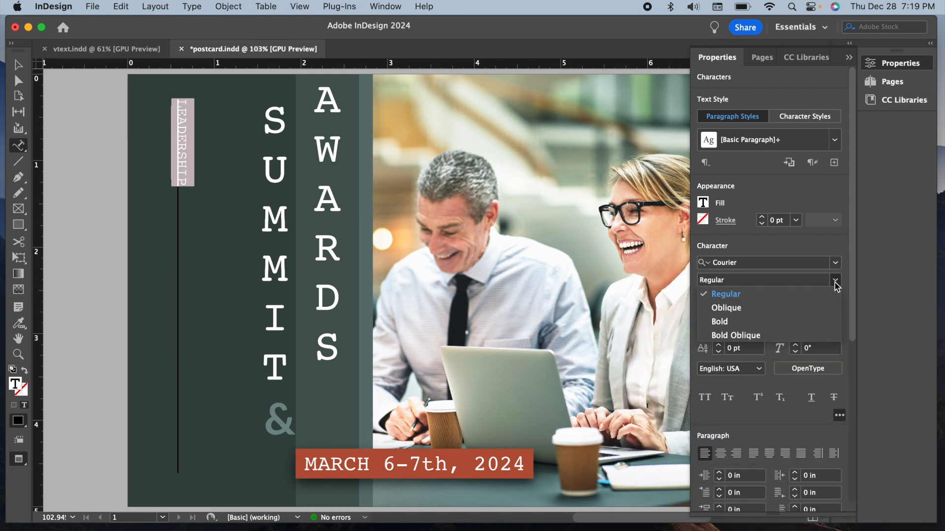
click(806, 324)
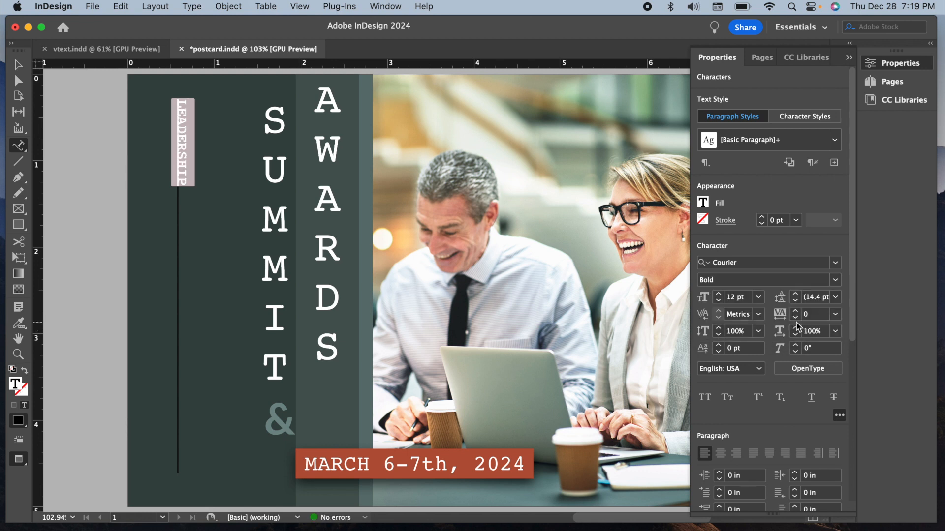
Enlarge the LEADERSHIP text to 36 pt.
click(759, 297)
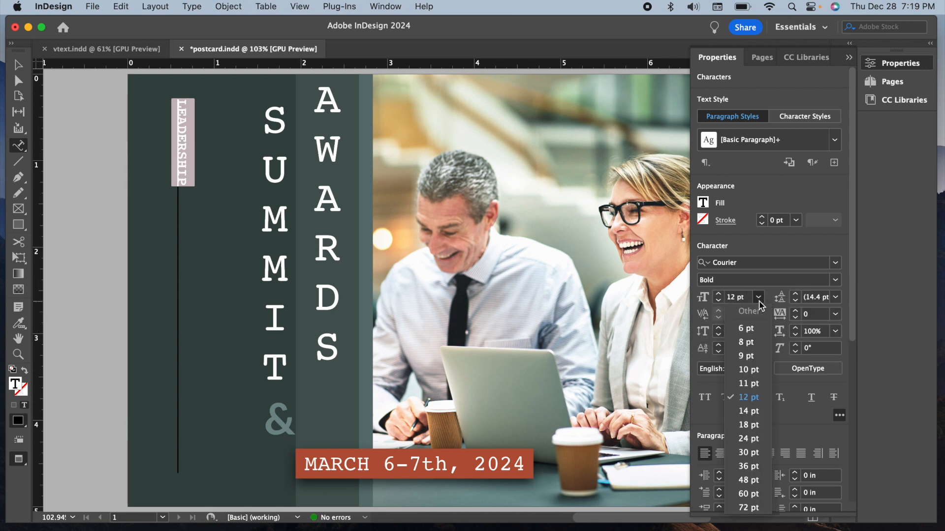
click(763, 440)
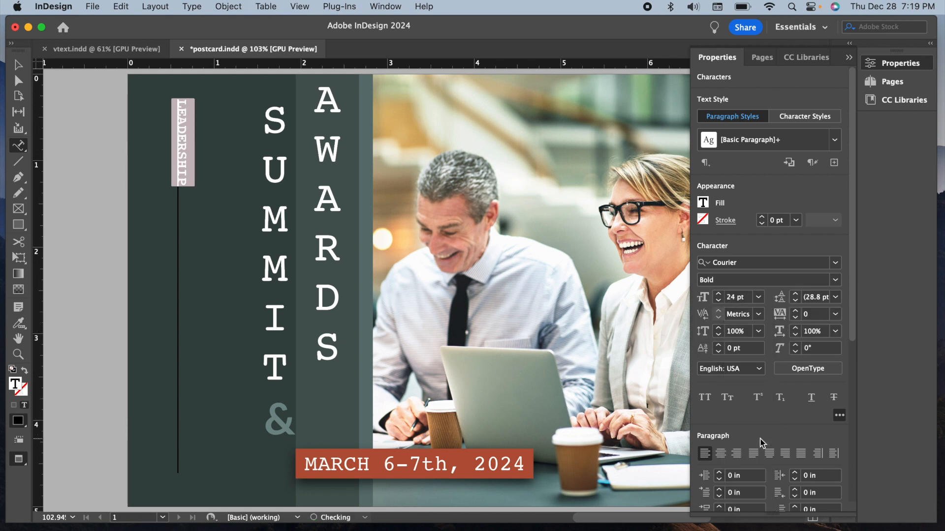
click(758, 297)
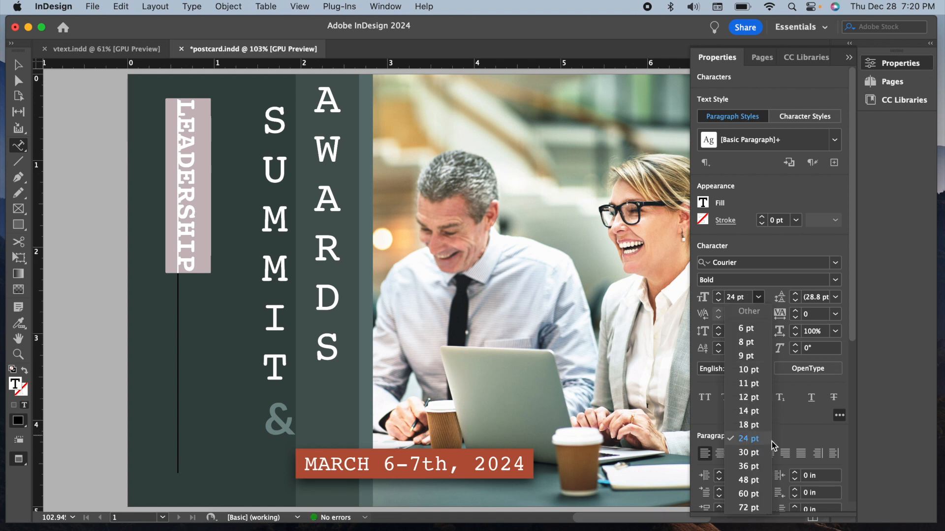
click(769, 464)
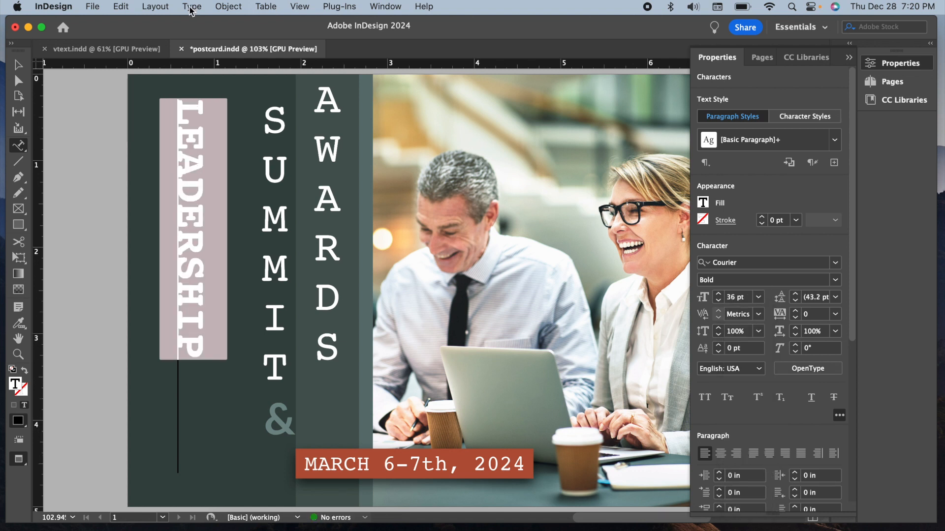
Apply the Stair Step type-on-a-path effect to LEADERSHIP so its letters stand upright.
click(191, 6)
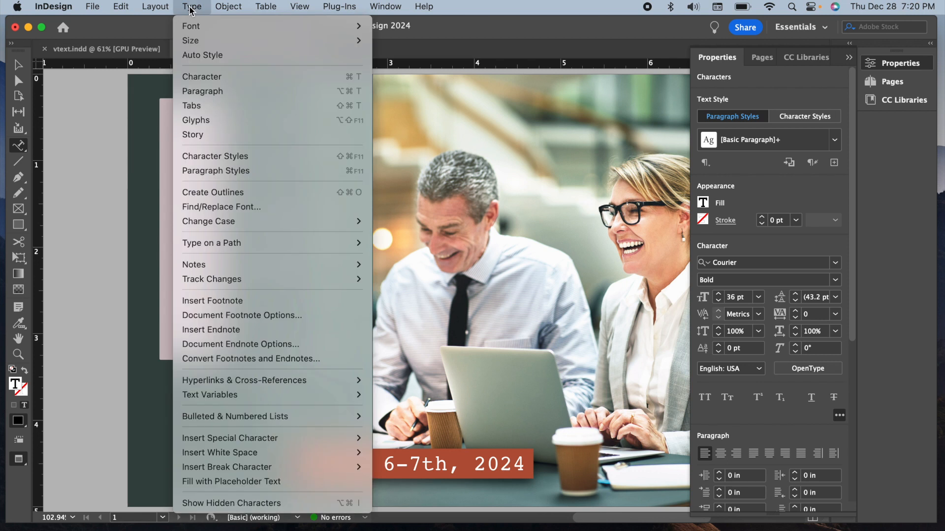
mouse_move(243, 247)
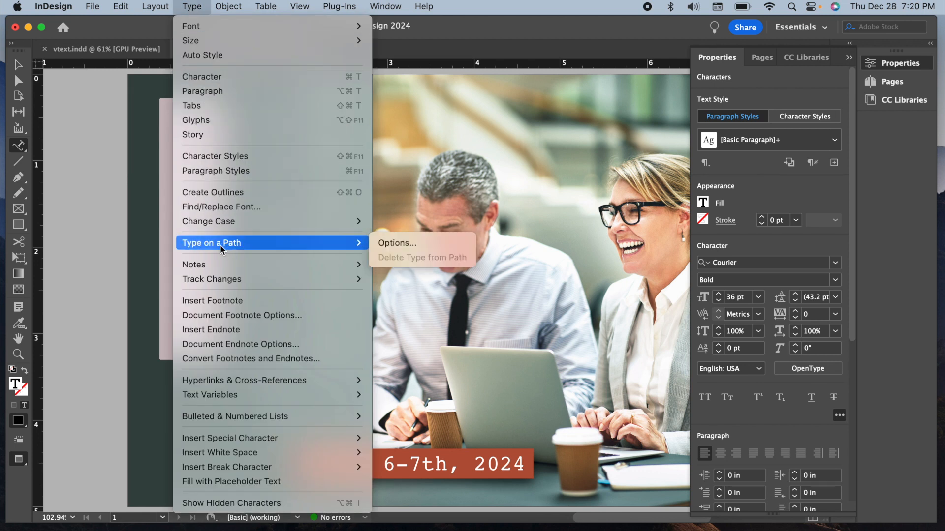
click(405, 247)
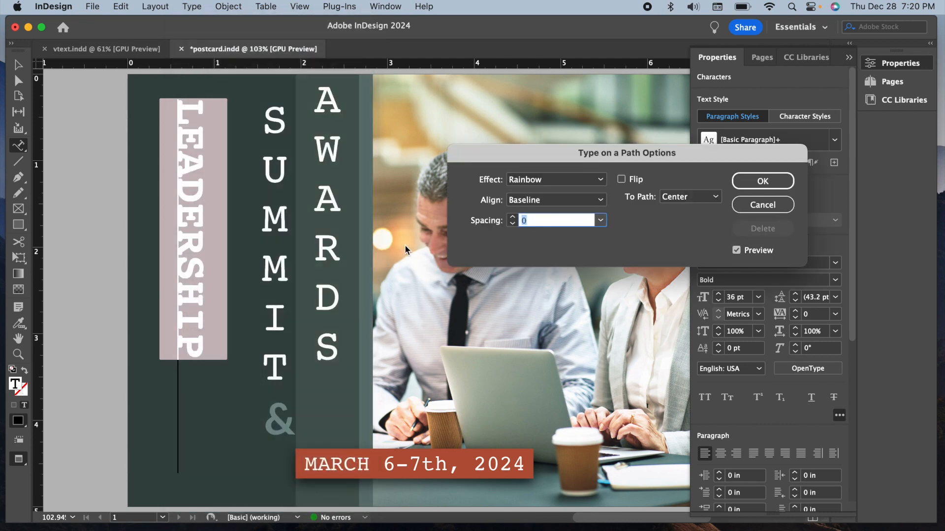
click(600, 180)
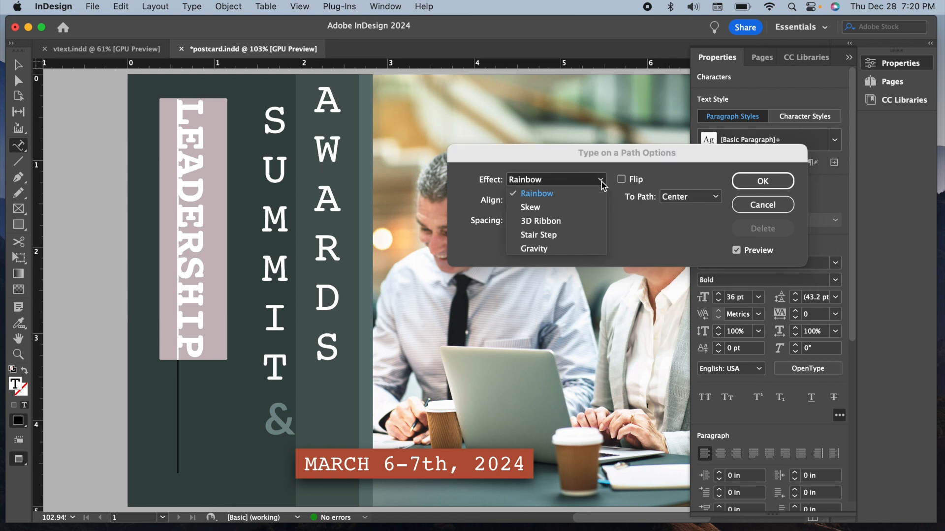
click(576, 236)
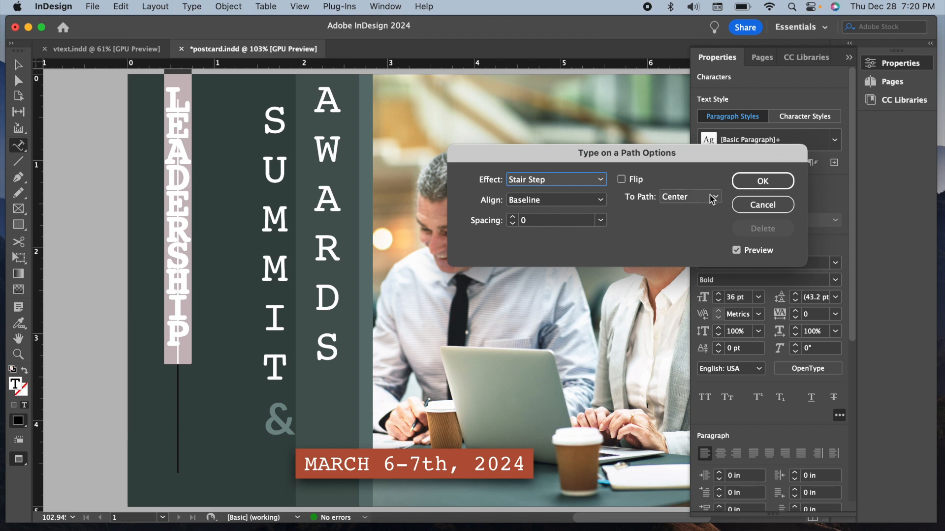
click(762, 181)
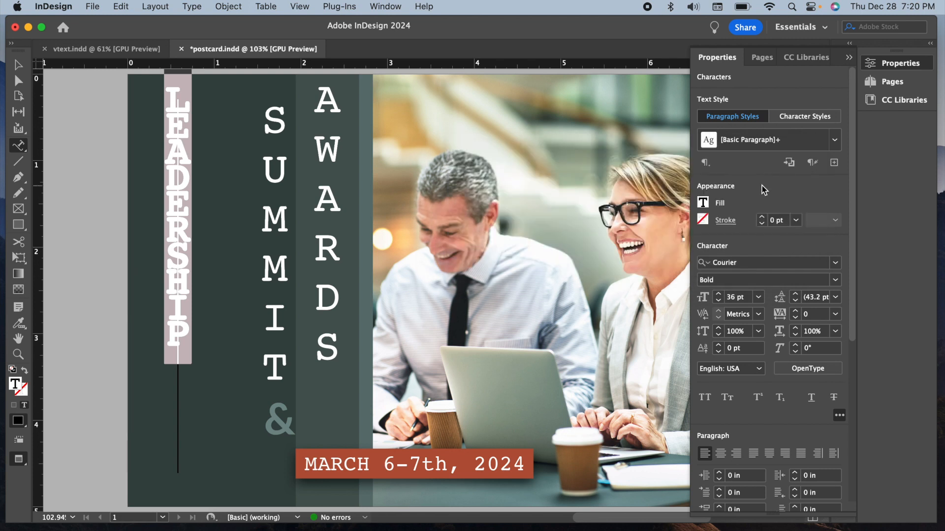
Set the tracking of LEADERSHIP to 200 and justify all lines so the letters spread along the path.
click(835, 314)
click(831, 501)
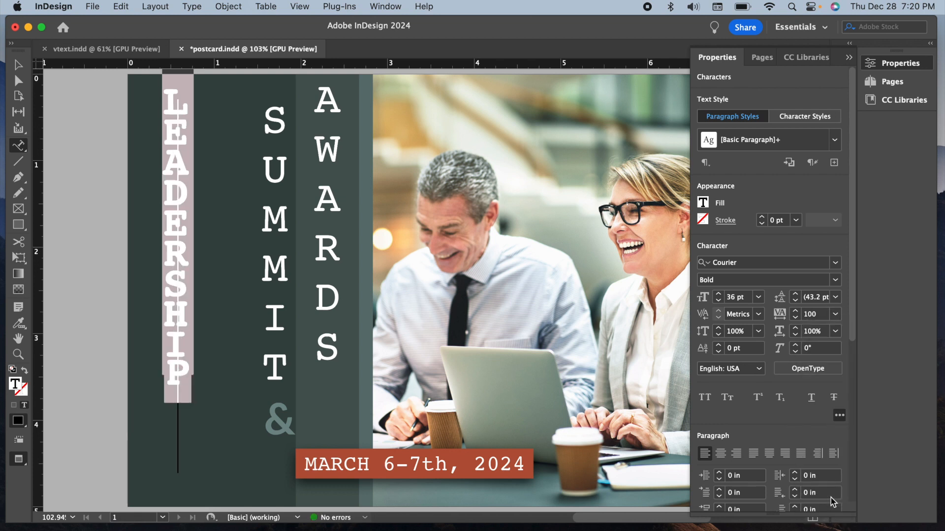
click(835, 314)
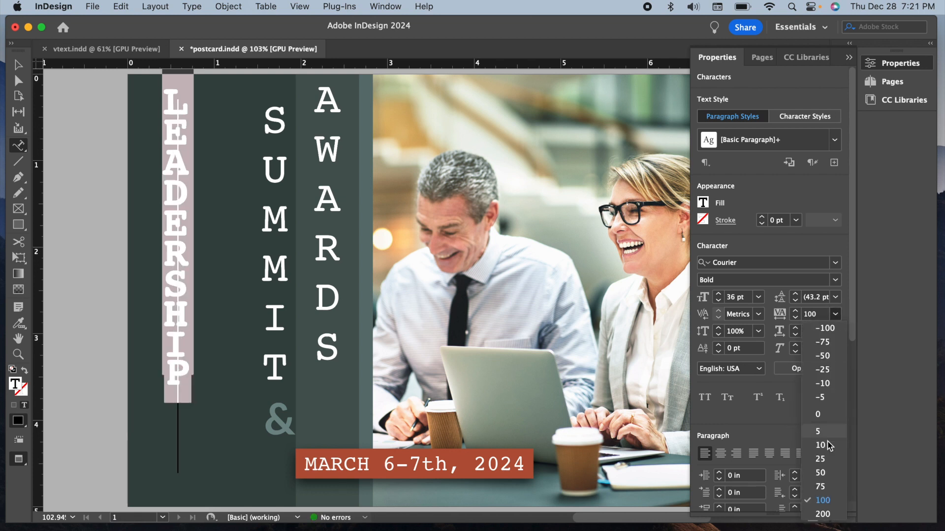
click(831, 515)
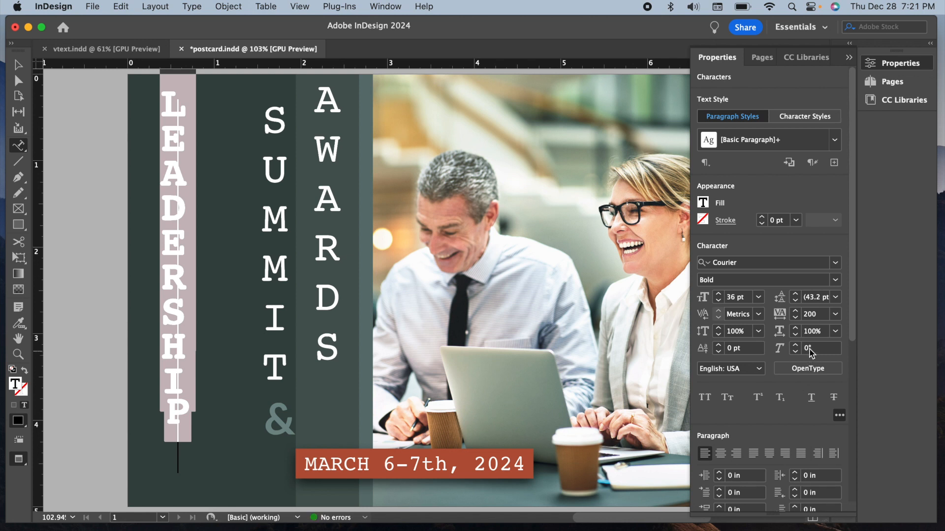
click(801, 454)
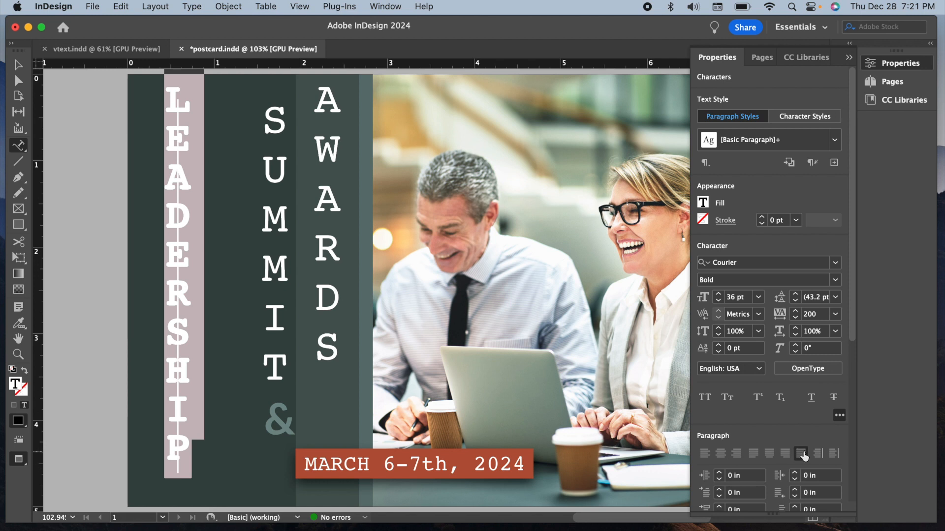
Remove the stroke from the line that carries the LEADERSHIP text and deselect it.
click(18, 67)
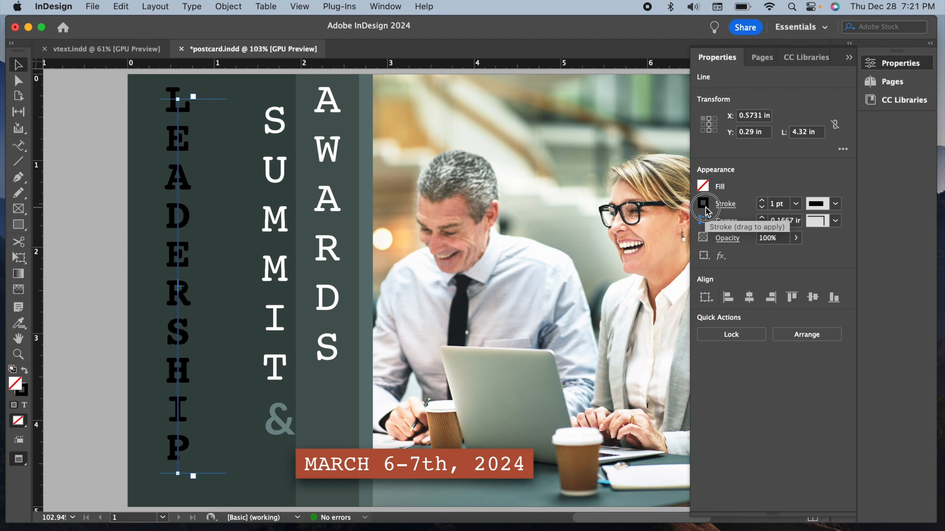
click(705, 208)
click(569, 290)
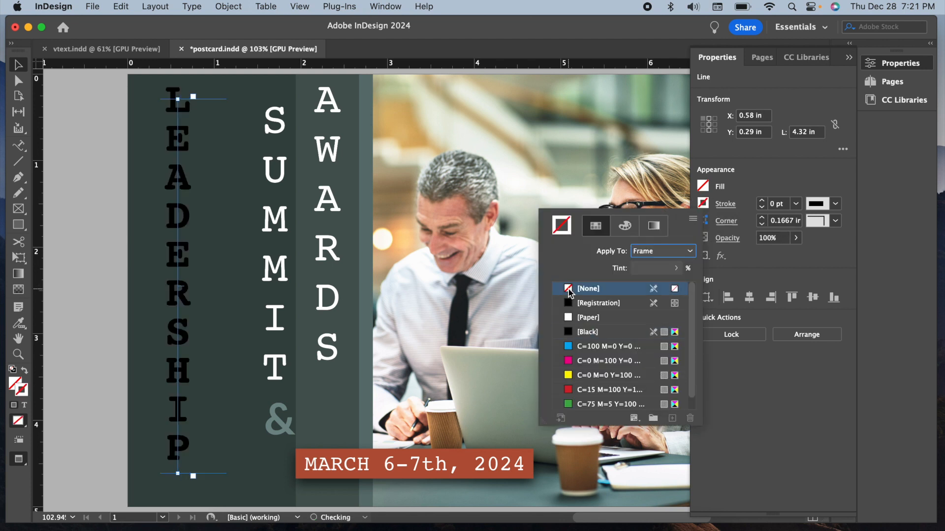
click(759, 176)
click(834, 204)
click(823, 184)
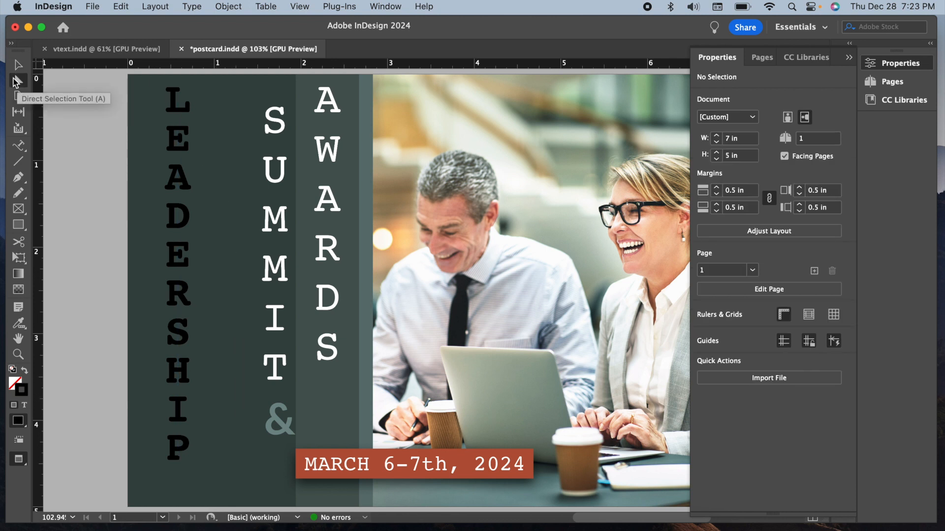
Move the end bracket of the LEADERSHIP path text slightly up to tighten the spread of the letters.
click(177, 189)
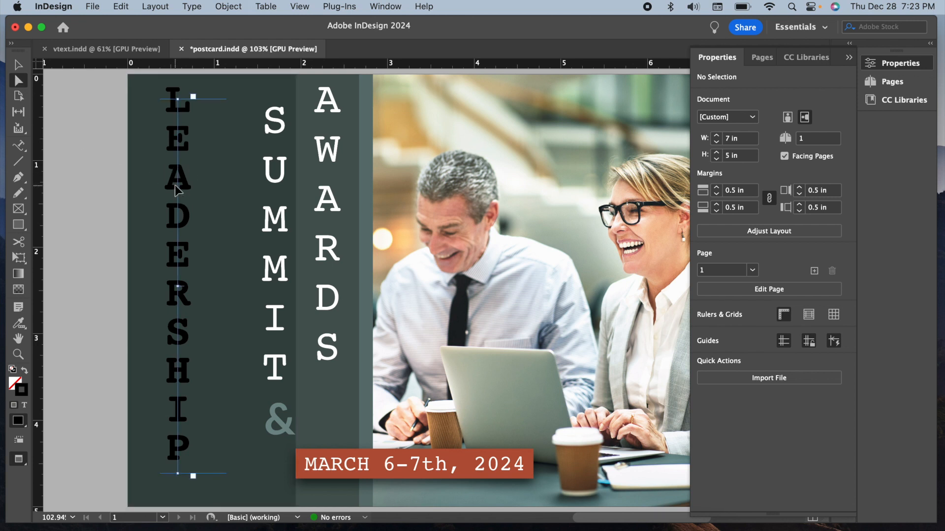
click(179, 475)
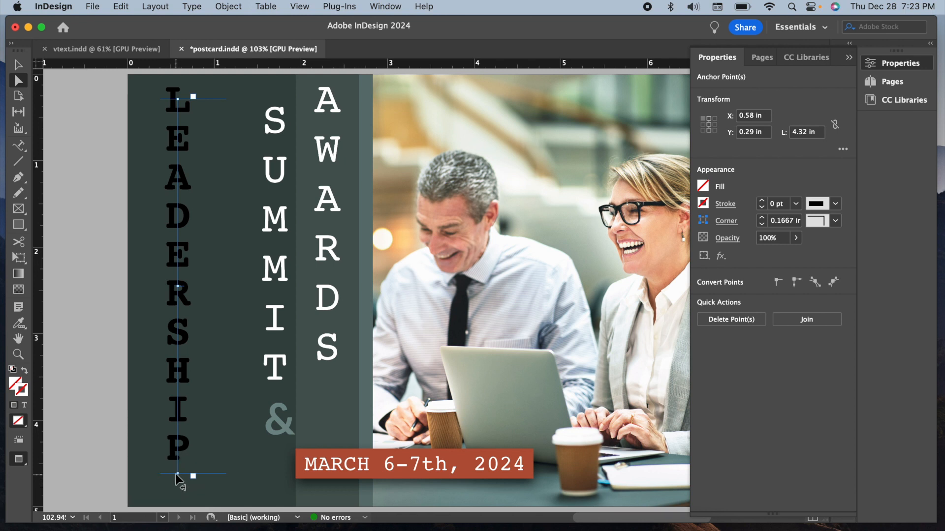
mouse_move(177, 475)
mouse_down()
mouse_move(179, 460)
mouse_move(179, 470)
mouse_up()
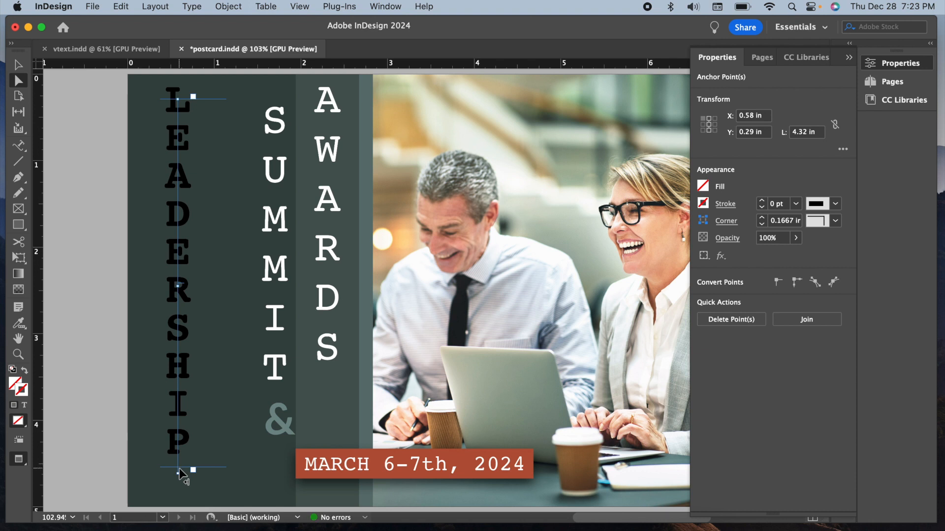
Change the fill colour of all the LEADERSHIP path text to [Paper] and deselect it.
click(18, 148)
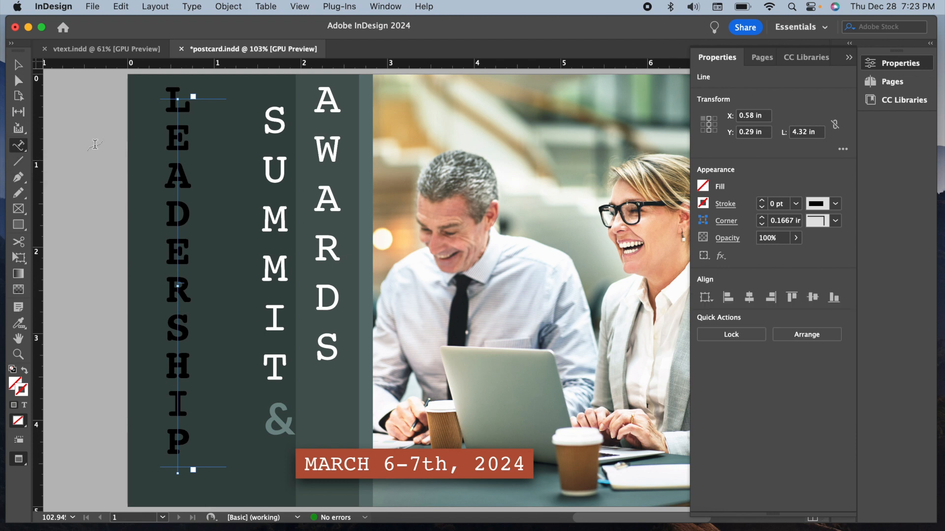
click(176, 168)
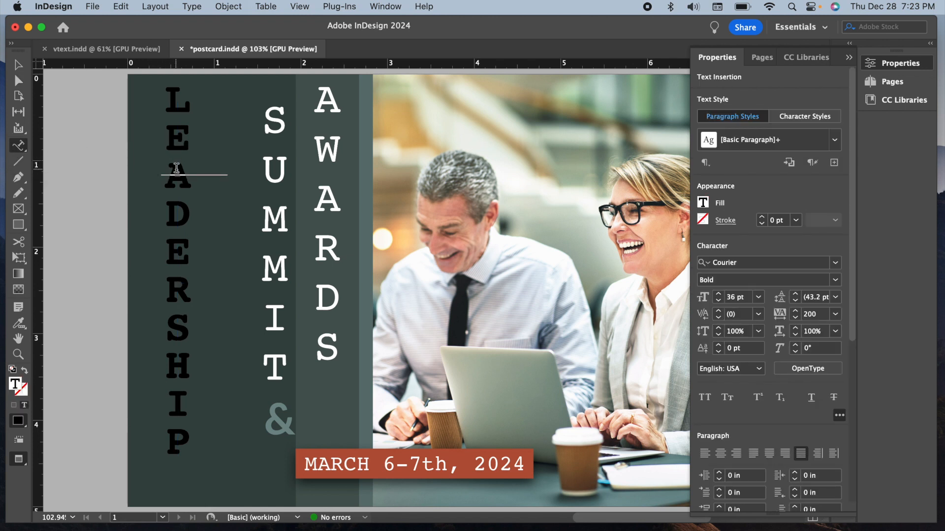
key(super+a)
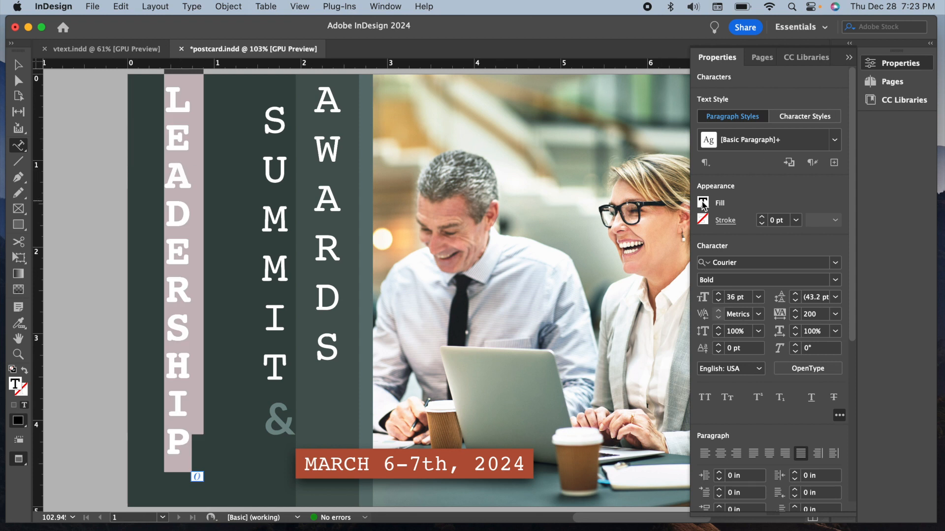
click(703, 203)
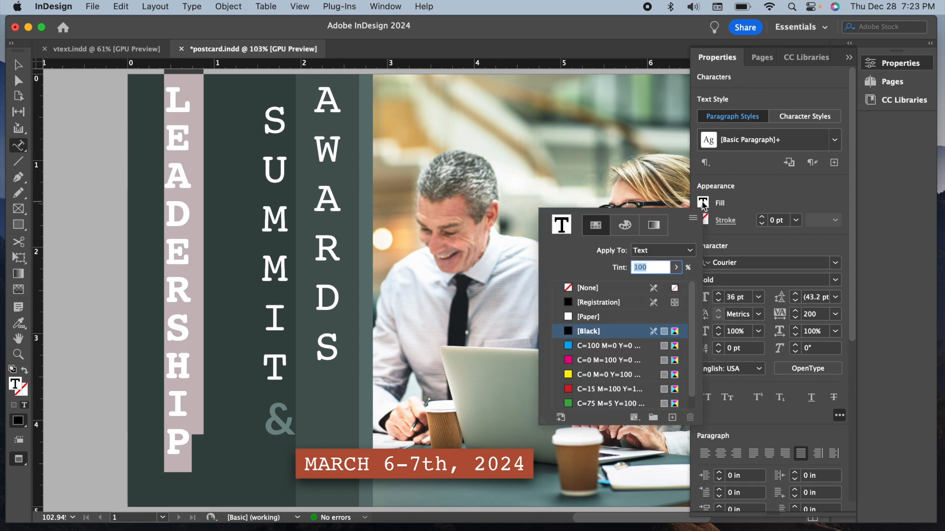
click(571, 319)
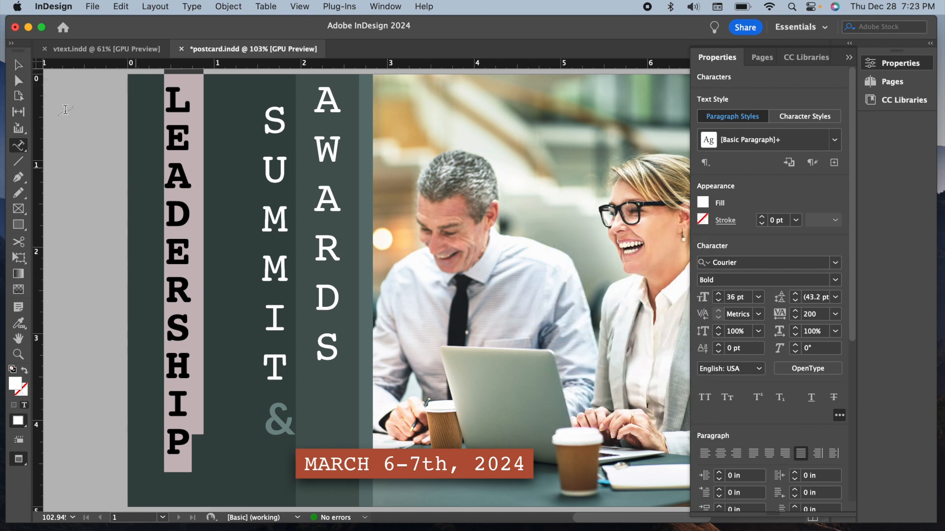
click(18, 65)
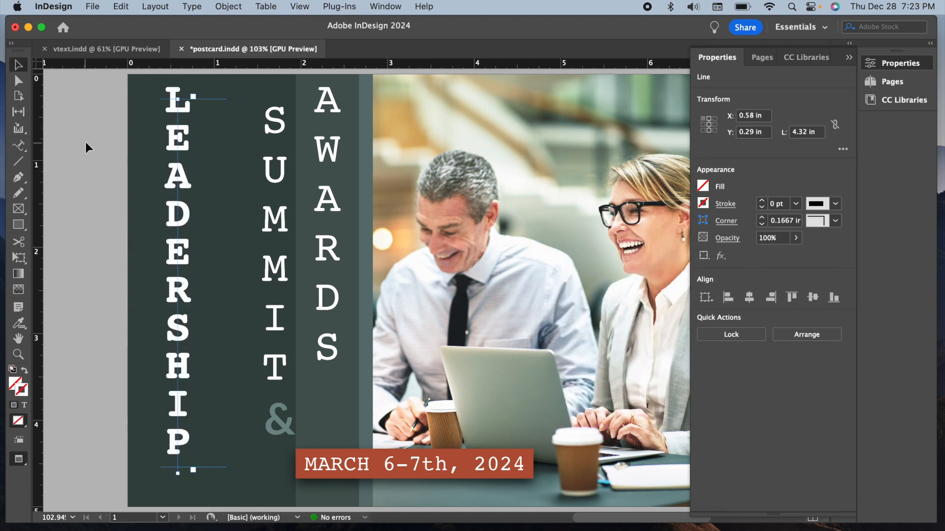
click(86, 162)
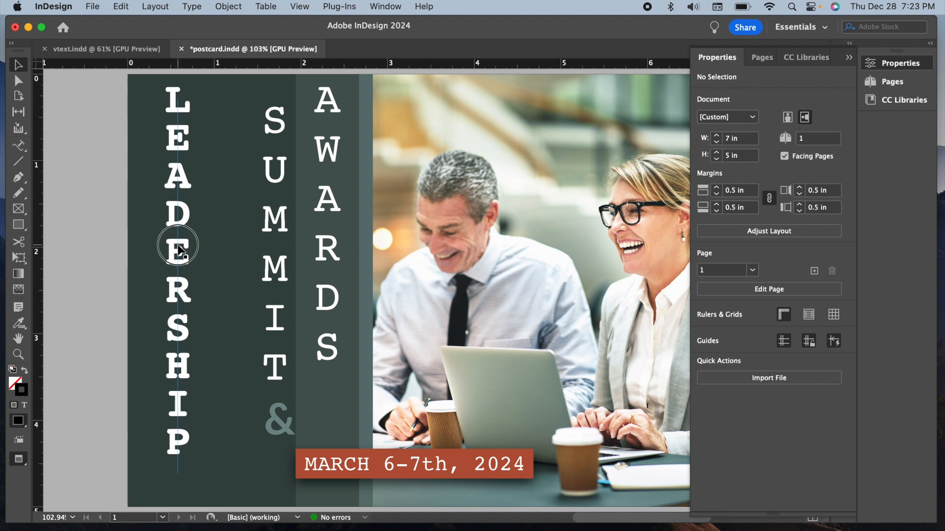
Move the LEADERSHIP path text close beside SUMMIT, to about X 1.095 in and Y 0.5 in, and deselect it.
drag(204, 264, 226, 256)
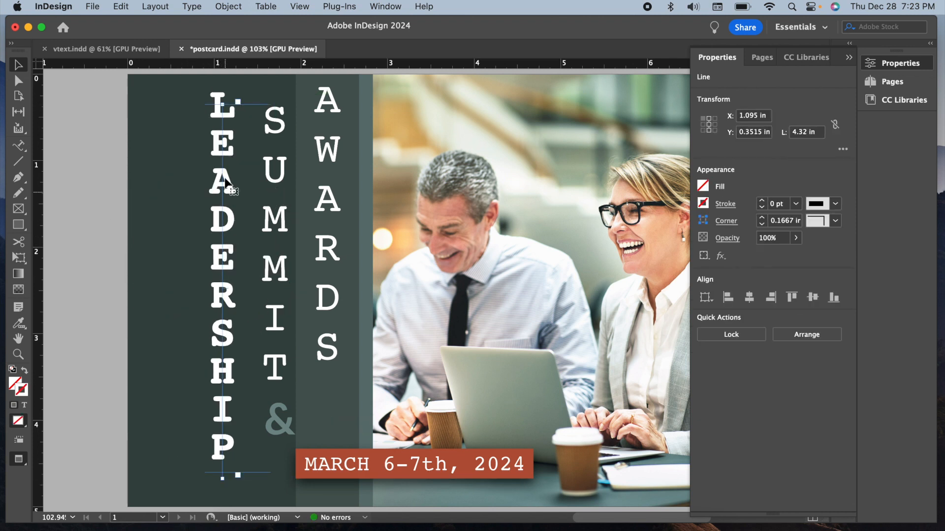
click(226, 156)
drag(225, 157, 225, 170)
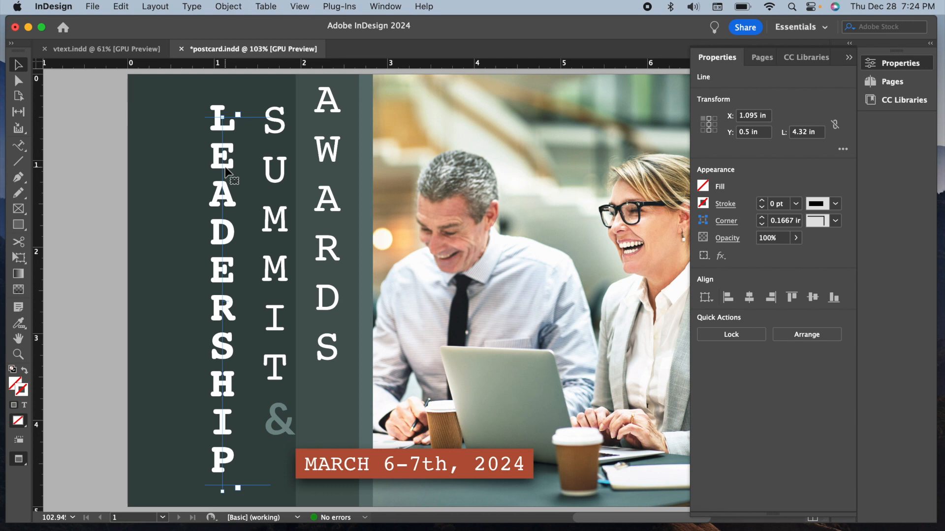
drag(226, 169, 225, 177)
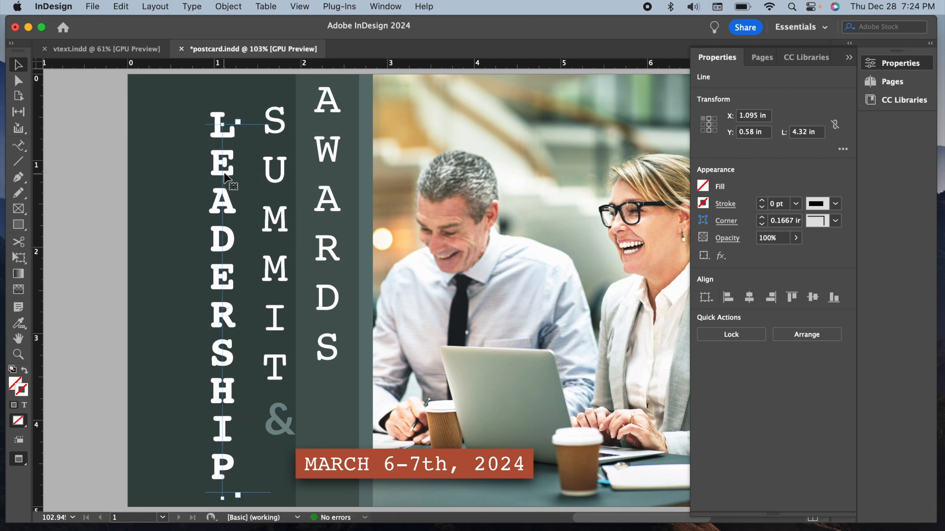
click(268, 133)
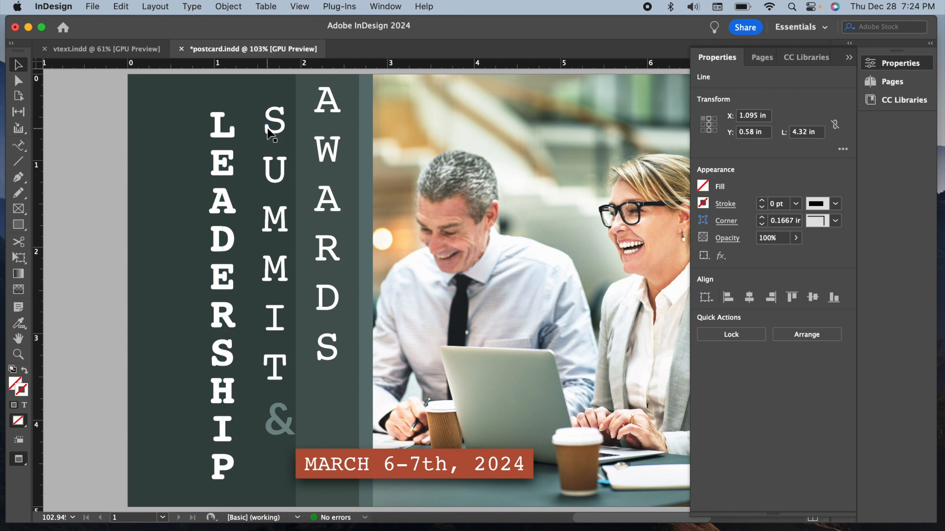
click(225, 142)
drag(222, 138, 223, 130)
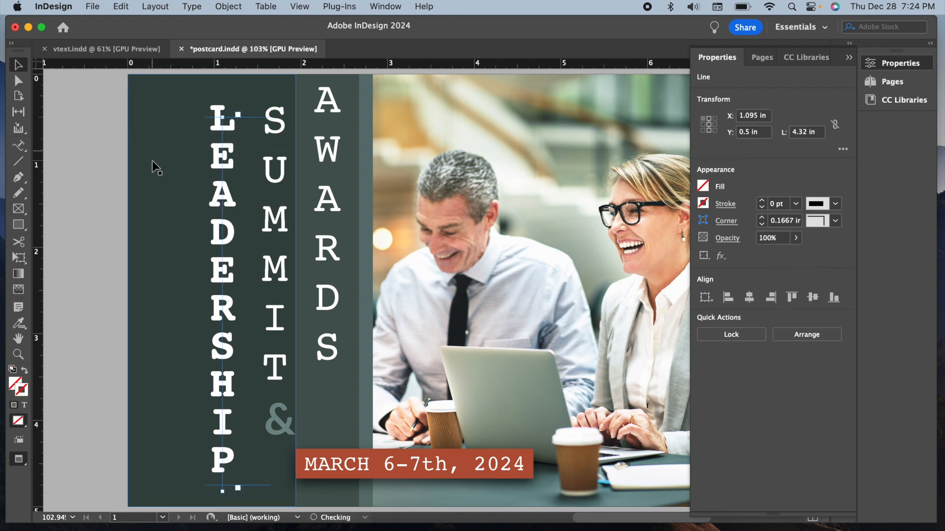
click(107, 180)
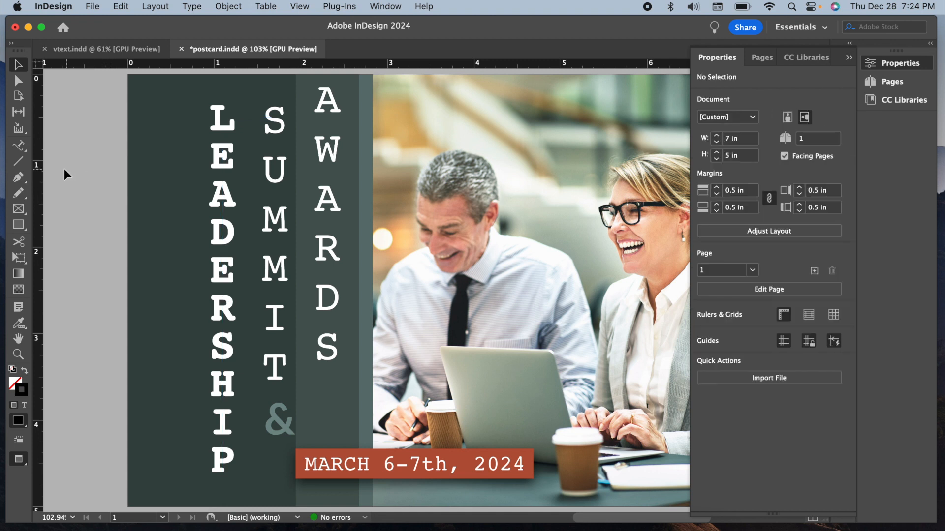